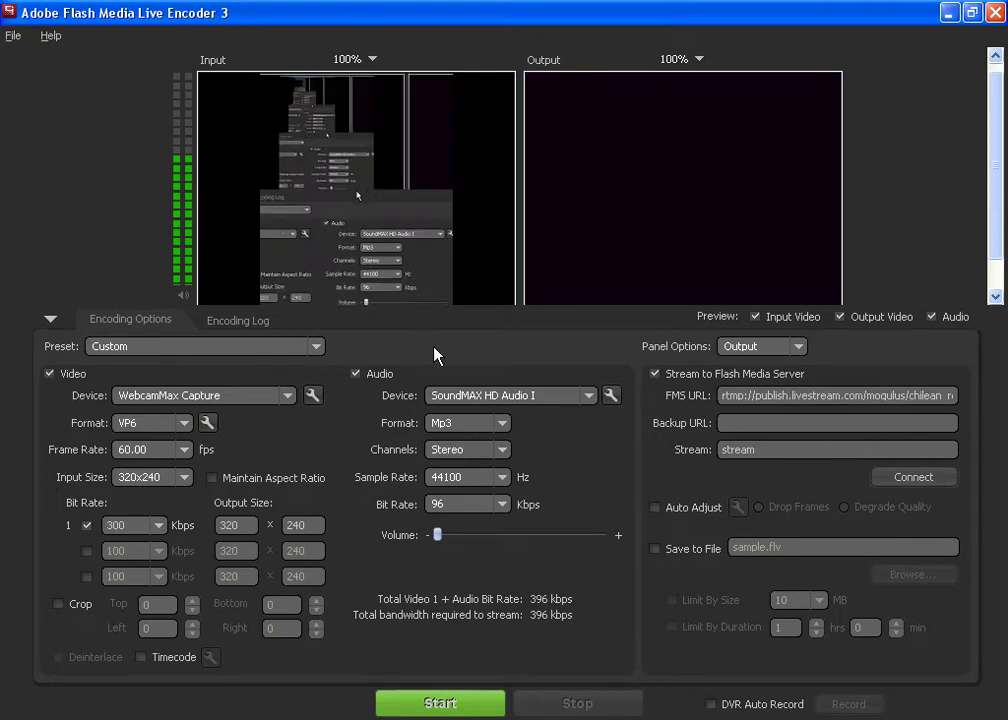
# - Keep WebcamMax Capture as the video source and browse to the Flash Media Encoder 2.5 profiles folder
pyautogui.click(290, 403)
pyautogui.click(72, 217)
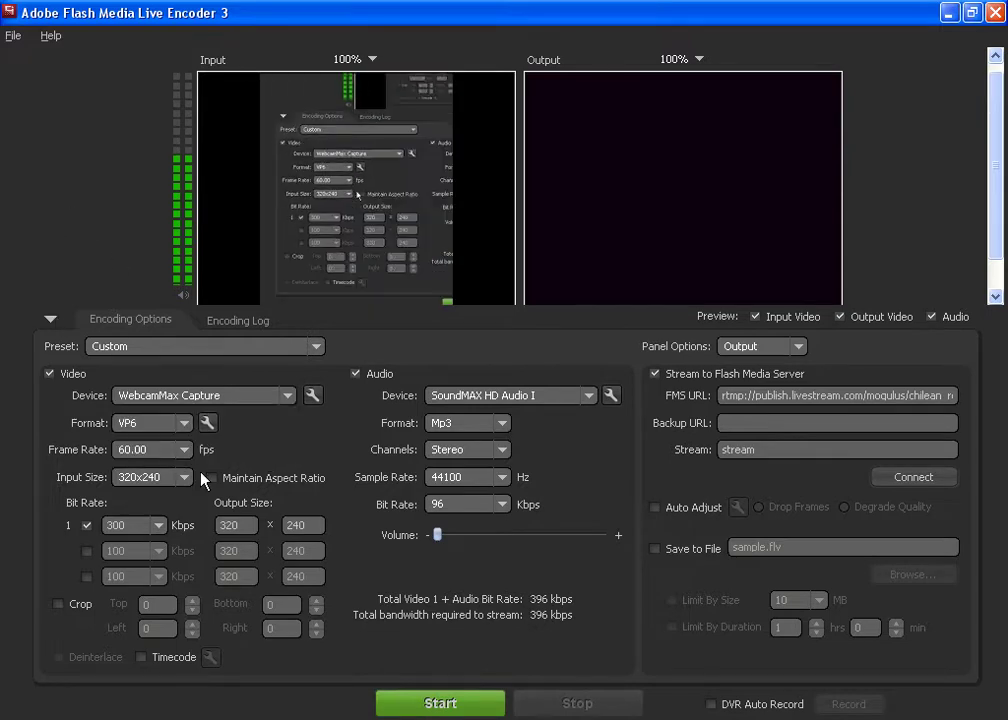
pyautogui.click(10, 38)
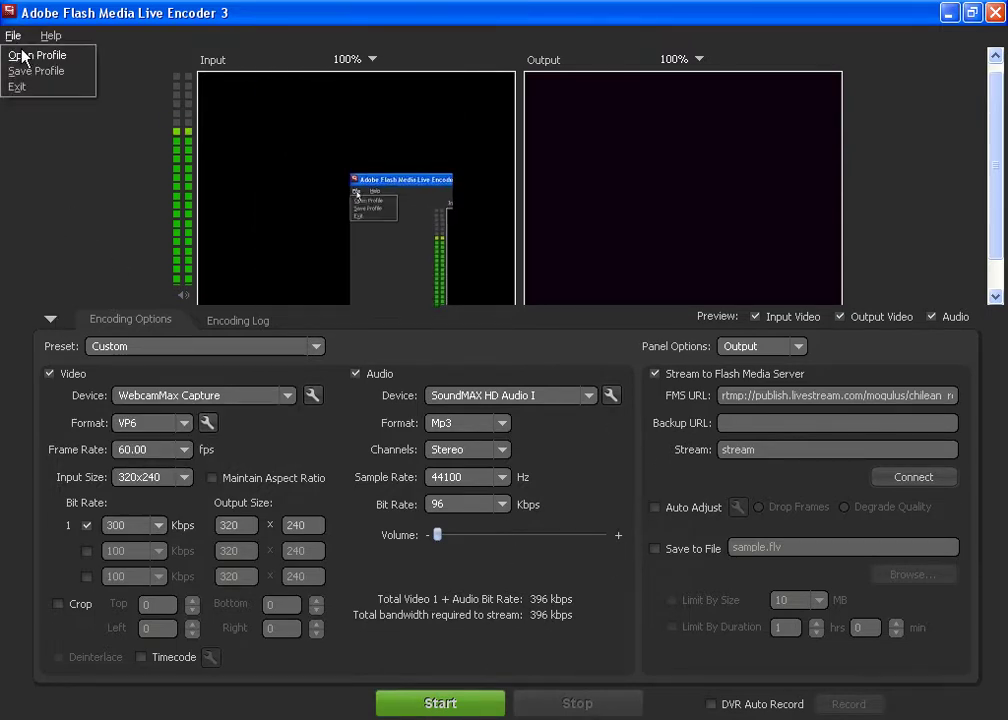
pyautogui.click(22, 52)
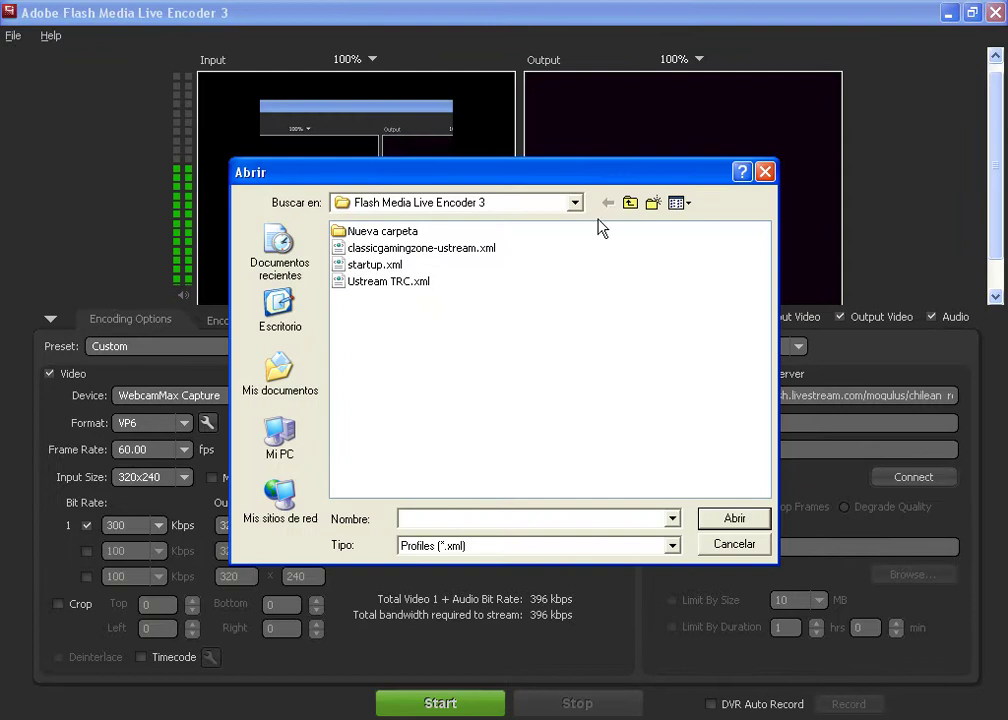
pyautogui.click(630, 203)
pyautogui.click(458, 283)
pyautogui.doubleClick(458, 283)
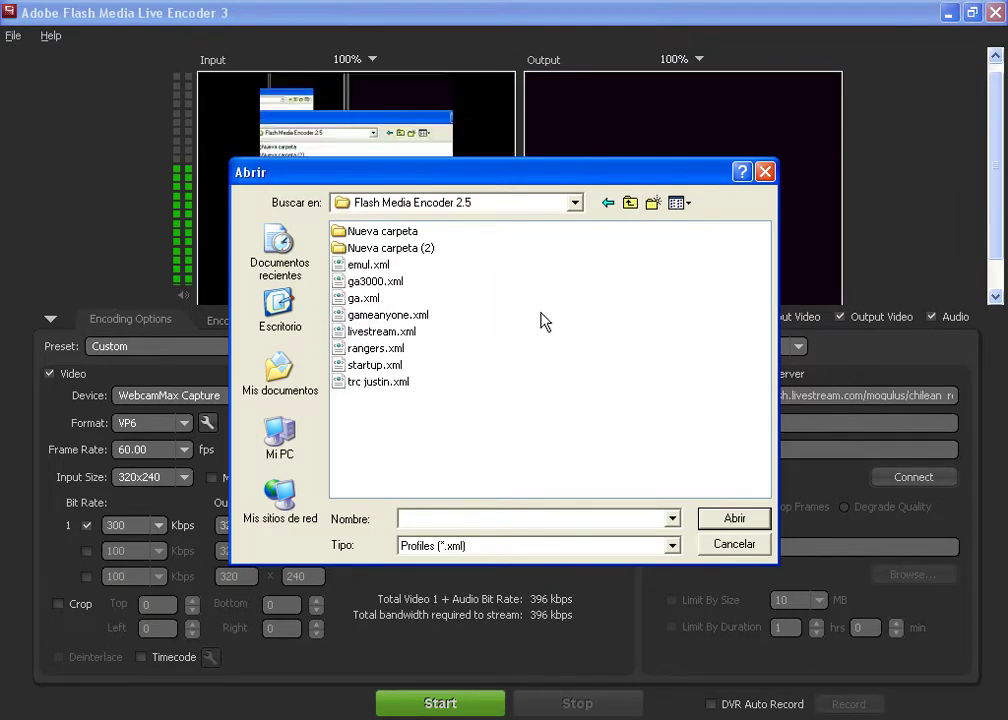
# - Load the livestream.xml profile, start streaming, and bring up the Livestream channel page in Chrome
pyautogui.doubleClick(388, 336)
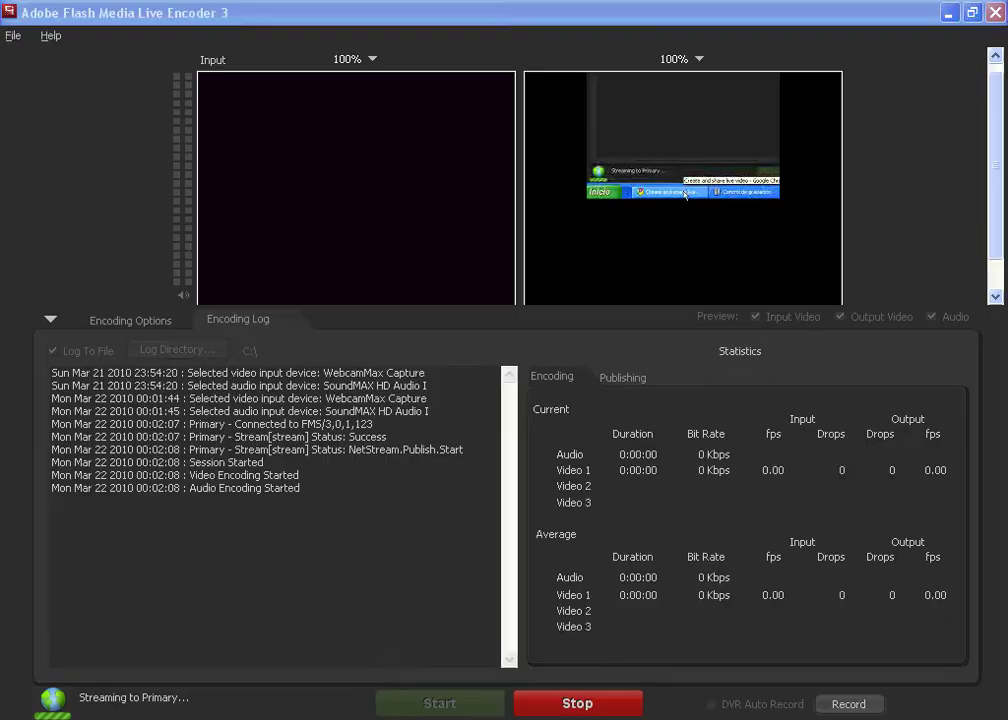
pyautogui.hotkey('alt', 'Tab')
pyautogui.click(290, 12)
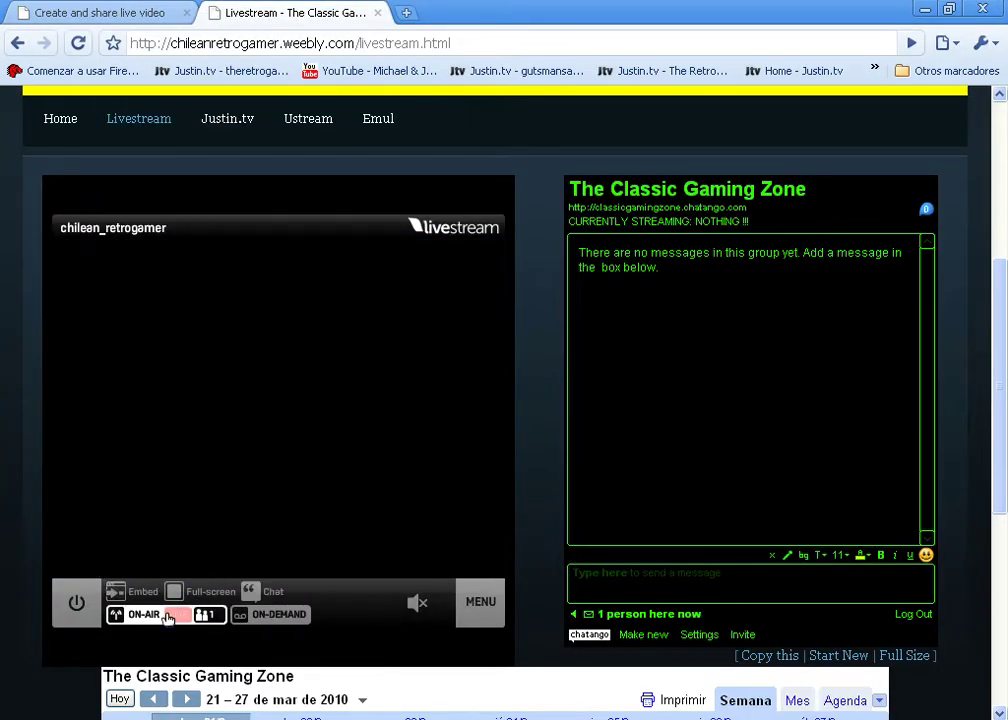
# - Check that the Livestream player shows LIVE and plays the captured desktop broadcast
pyautogui.moveTo(160, 477)
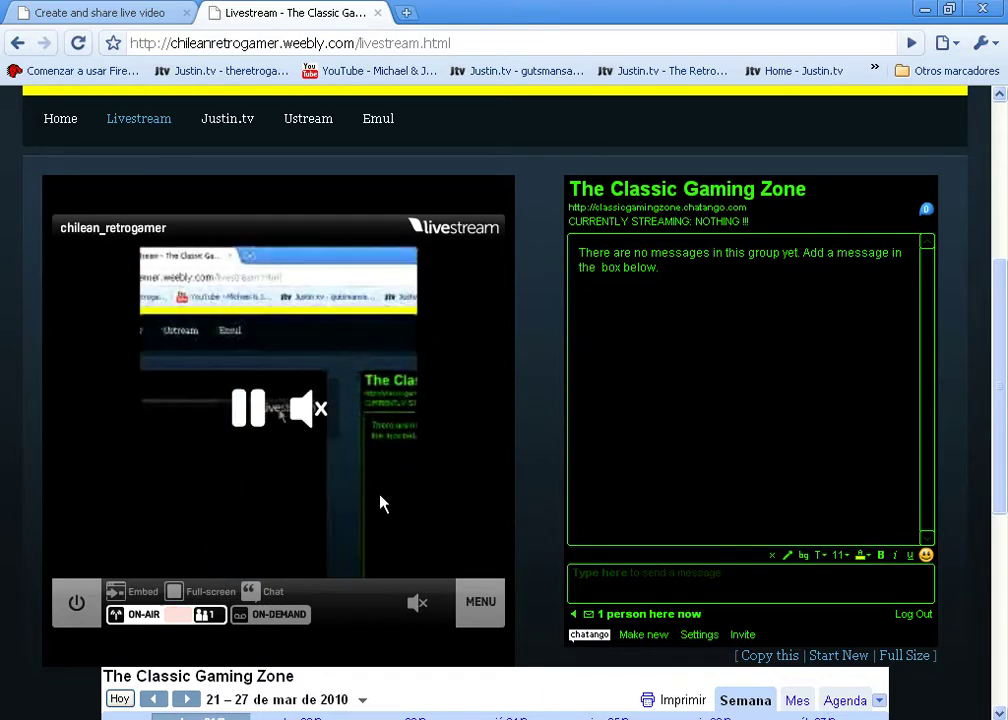
# - Stop the encoder's live broadcast and go back to the Livestream page showing the channel OFFLINE
pyautogui.click(540, 719)
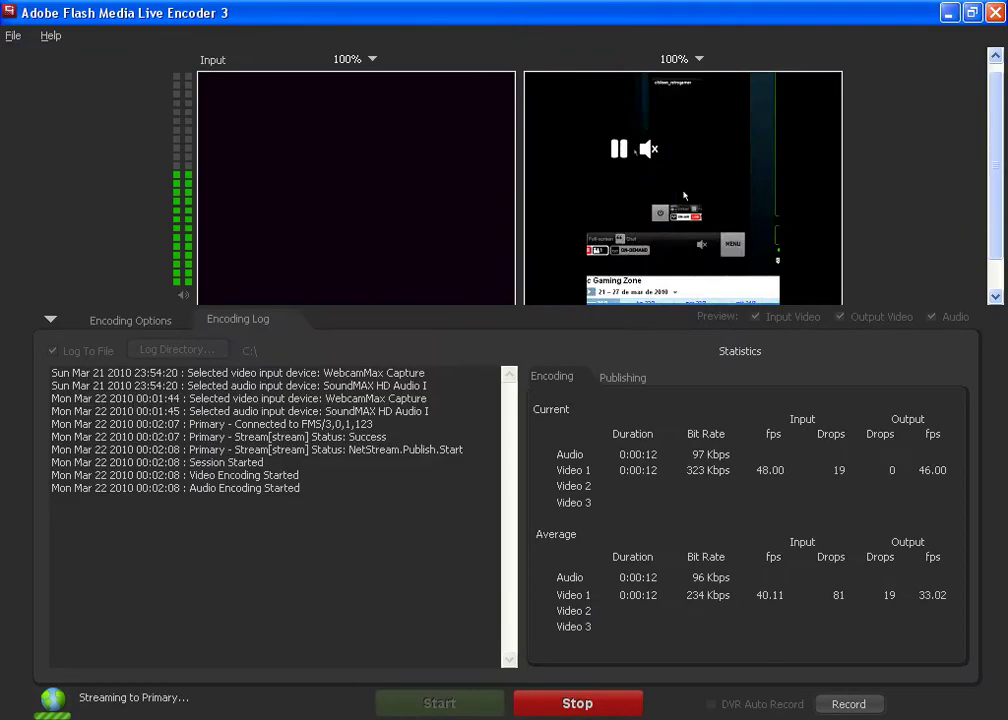
pyautogui.click(564, 708)
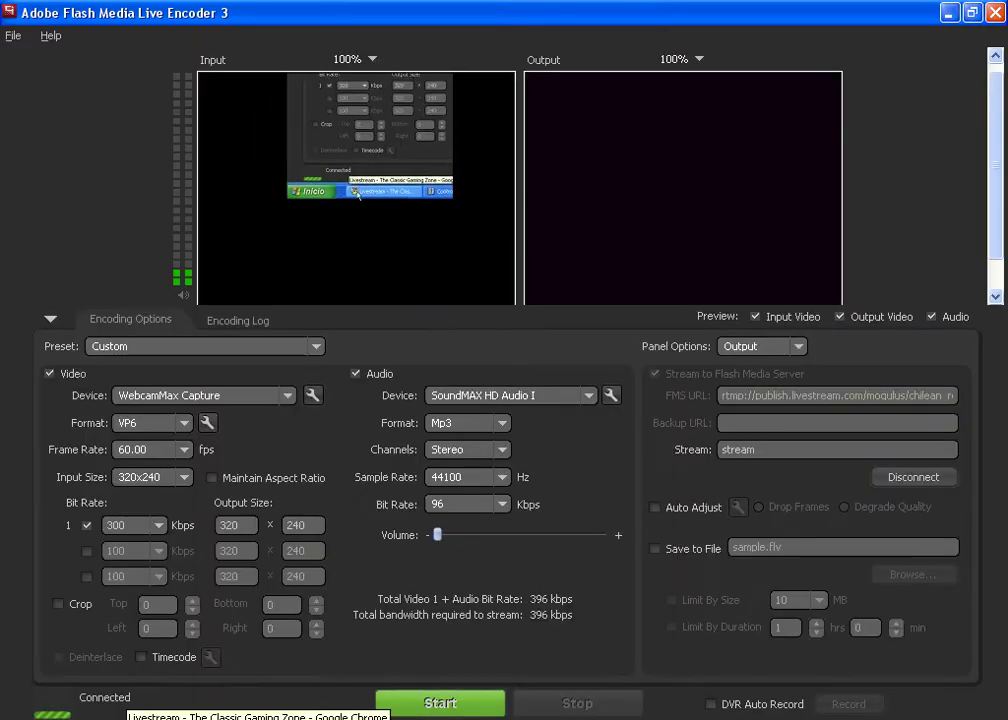
pyautogui.click(130, 717)
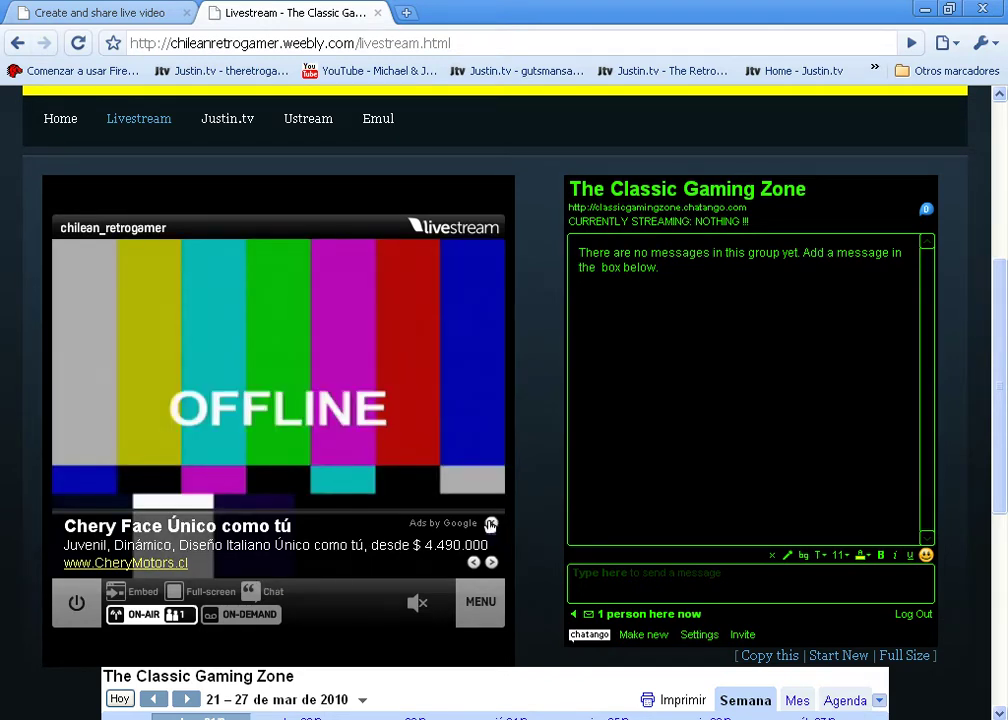
# - Close the text ad over the offline player, check the encoder's status, then open Justin.tv's Advanced Broadcasting page
pyautogui.click(490, 524)
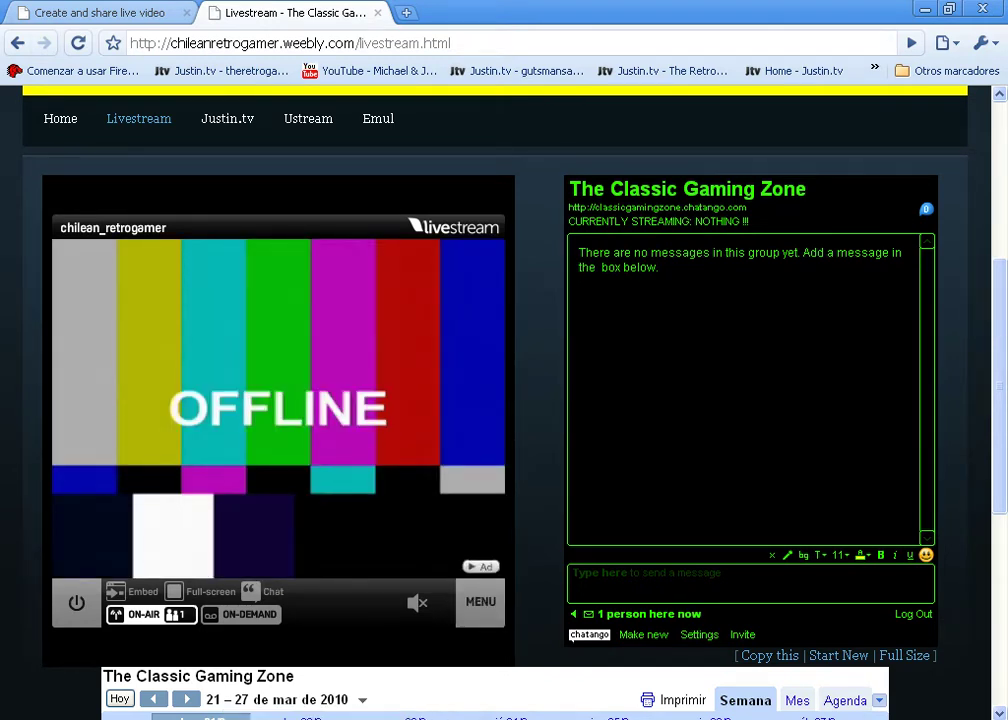
pyautogui.click(205, 717)
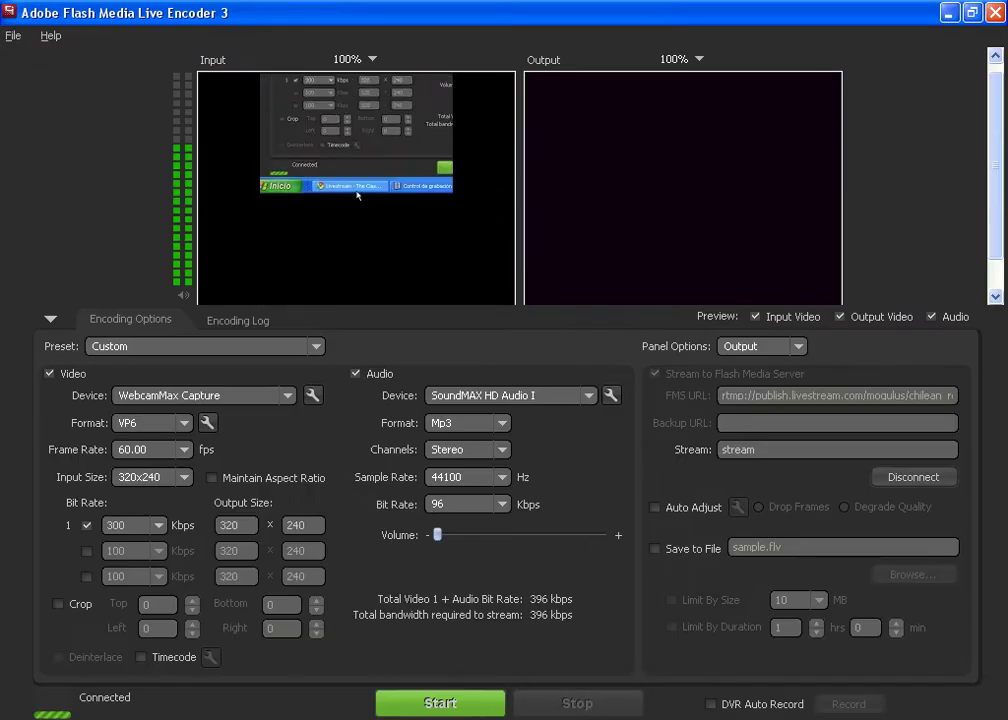
pyautogui.click(205, 717)
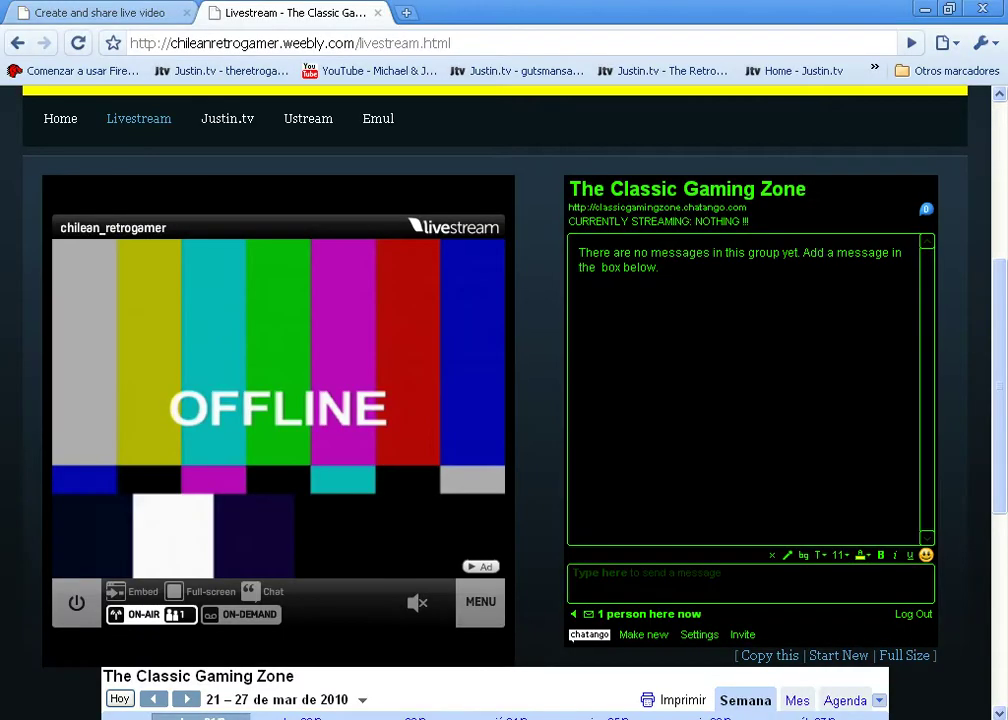
pyautogui.click(117, 10)
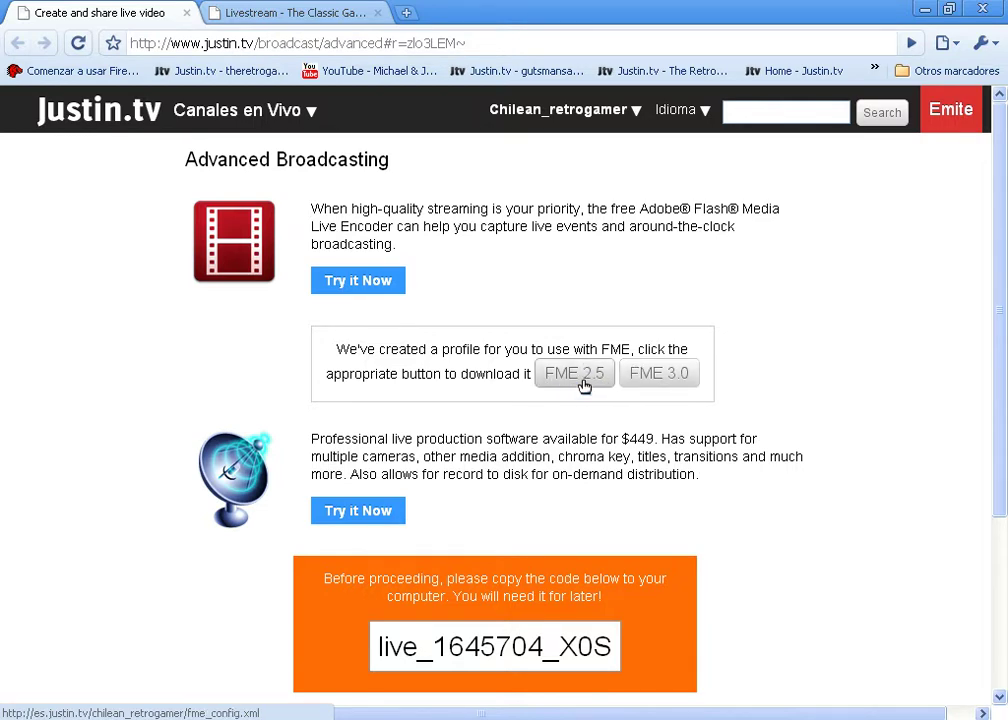
# - Download Justin.tv's FME 3.0 profile, bringing up a Save As prompt for fme3_config (1).xml
pyautogui.click(662, 378)
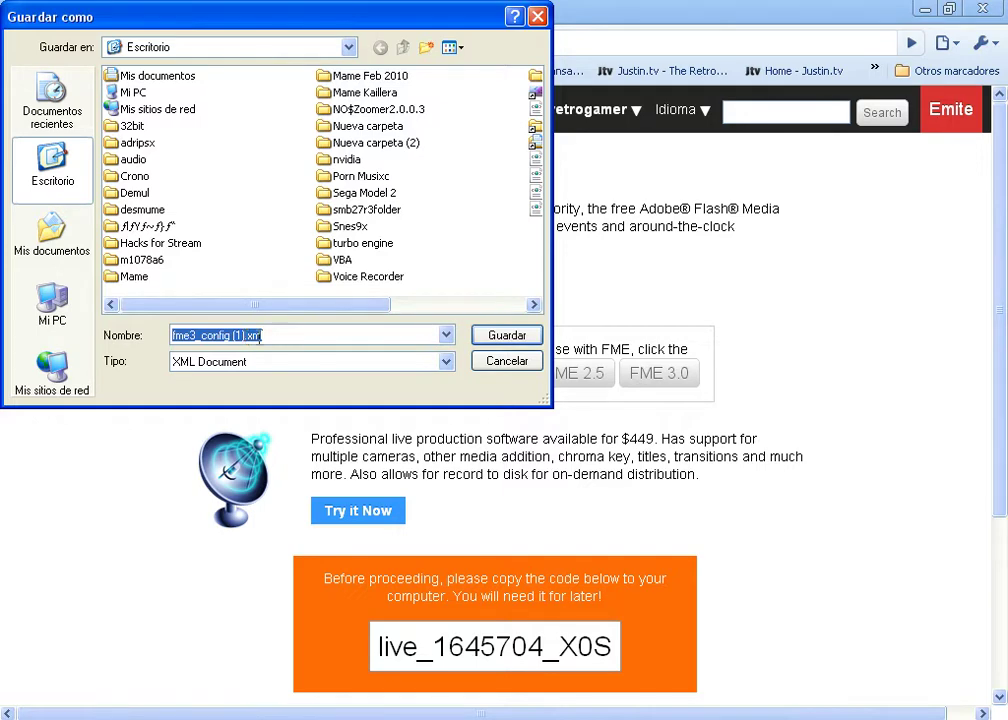
# - Cancel saving the duplicate fme3_config profile and return to Flash Media Live Encoder
pyautogui.click(507, 361)
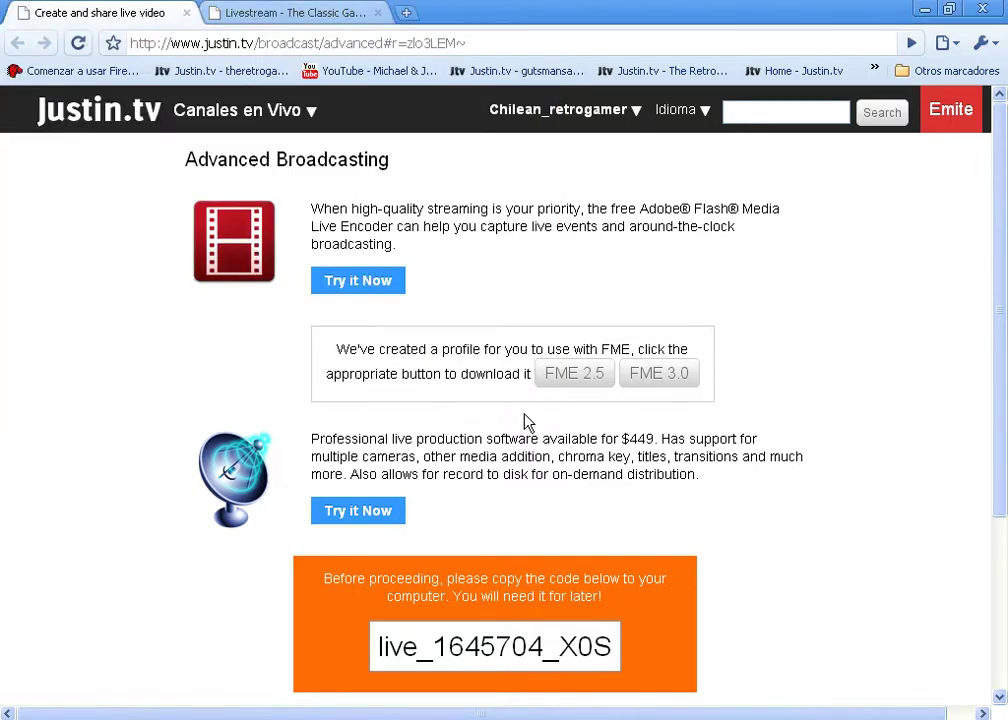
pyautogui.hotkey('alt', 'Tab')
pyautogui.click(13, 35)
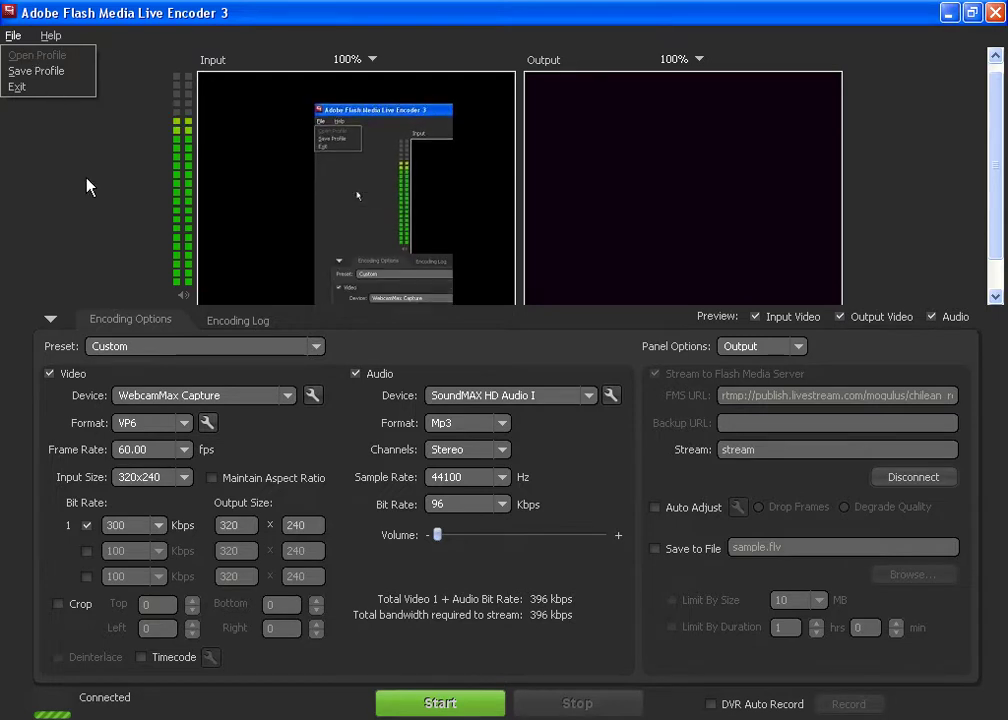
pyautogui.click(66, 138)
pyautogui.click(13, 35)
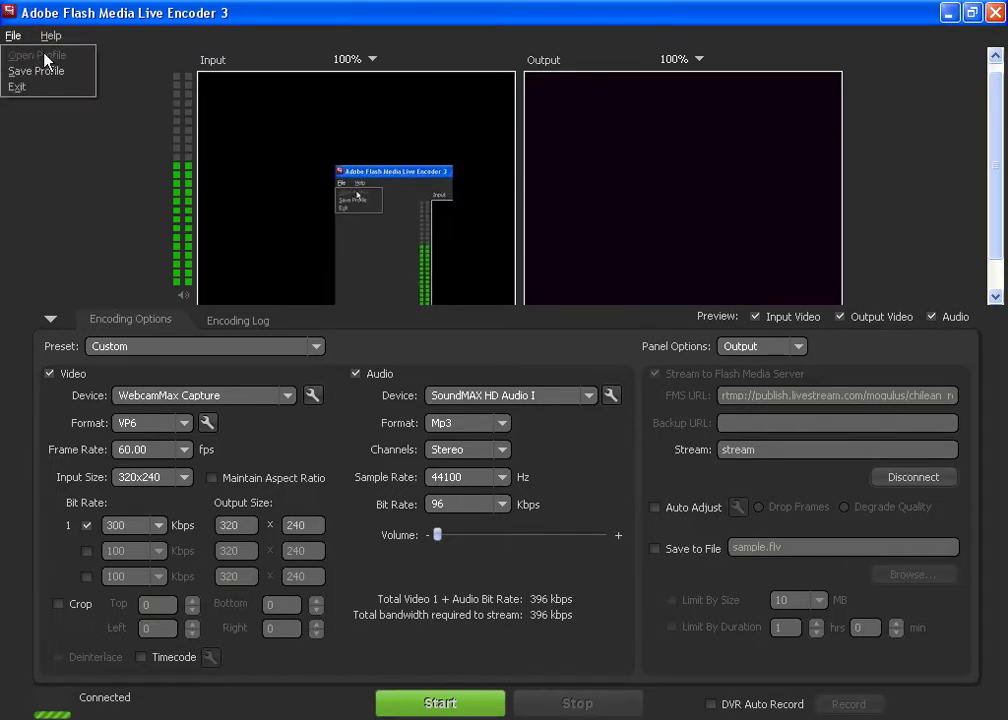
pyautogui.click(65, 188)
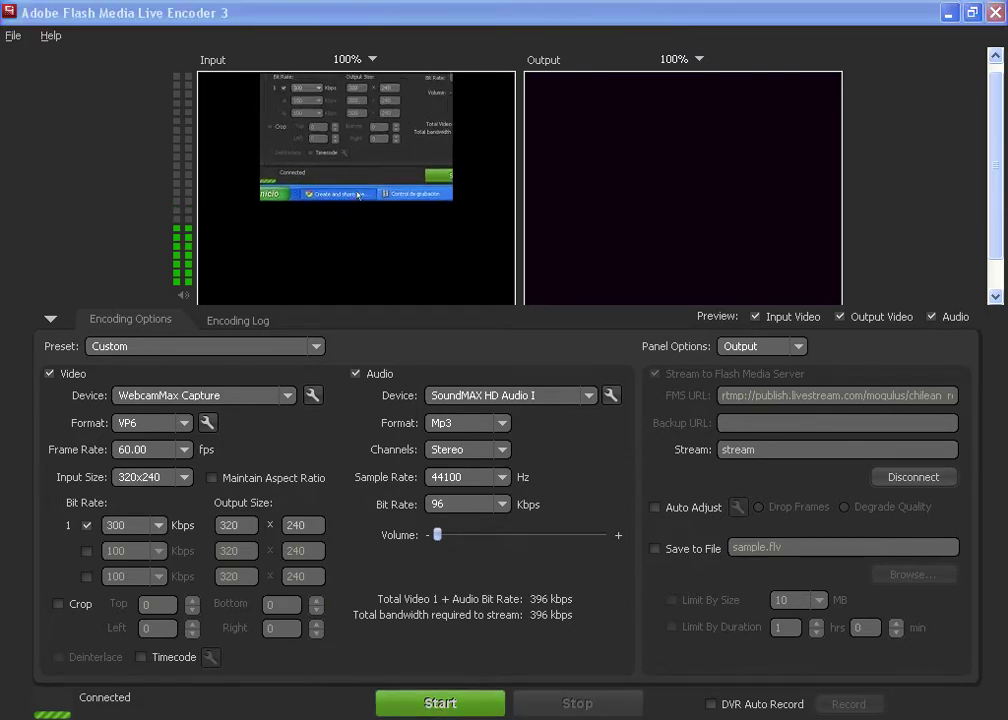
# - Request the FME 3.0 profile again from Justin.tv's Advanced Broadcasting page, then return to the encoder
pyautogui.click(330, 719)
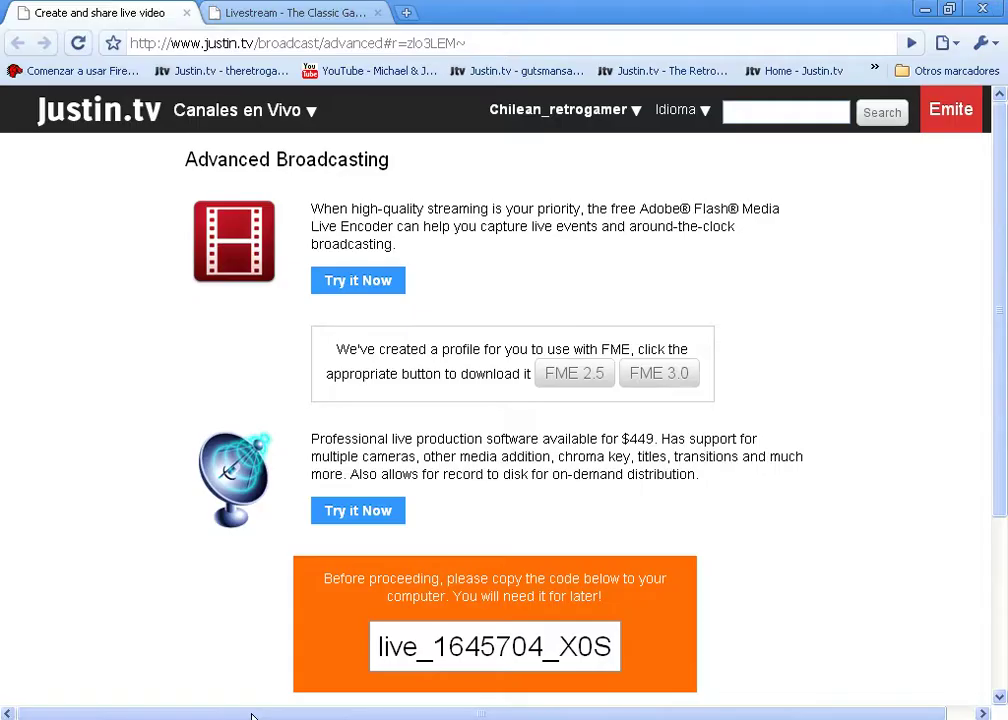
pyautogui.click(660, 374)
pyautogui.hotkey('alt', 'Tab')
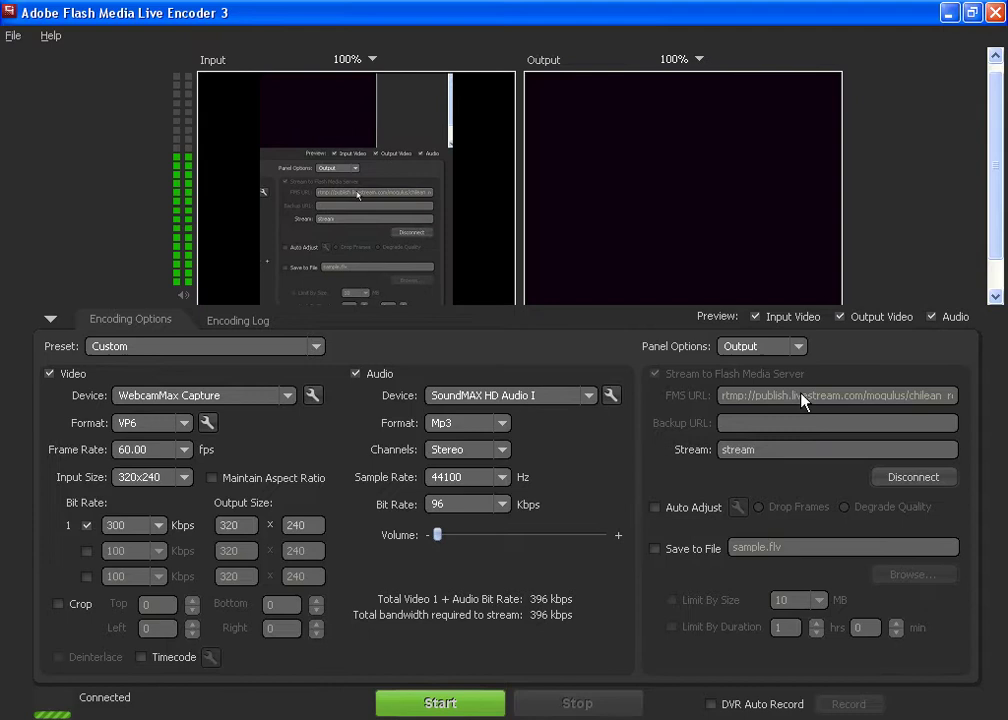
pyautogui.click(12, 36)
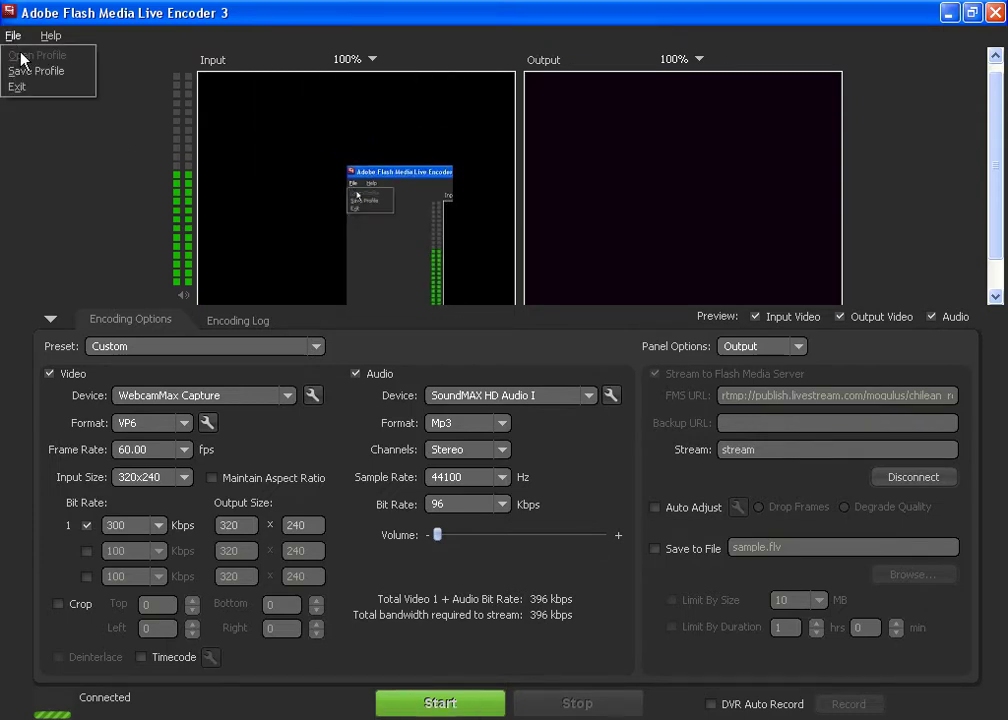
pyautogui.click(83, 178)
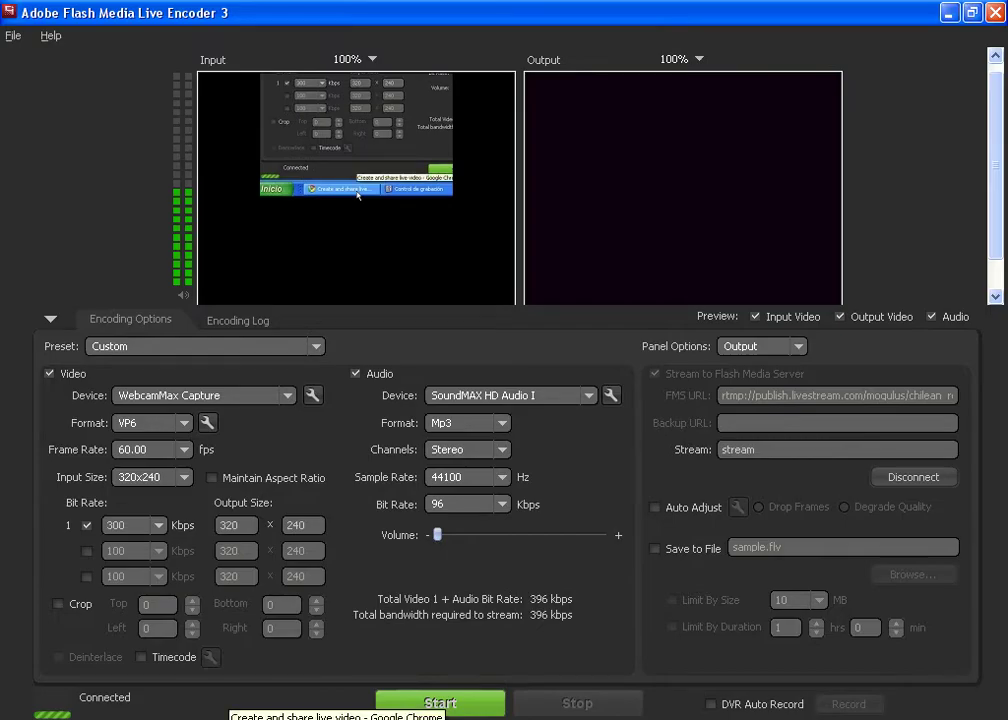
pyautogui.click(300, 719)
pyautogui.click(668, 388)
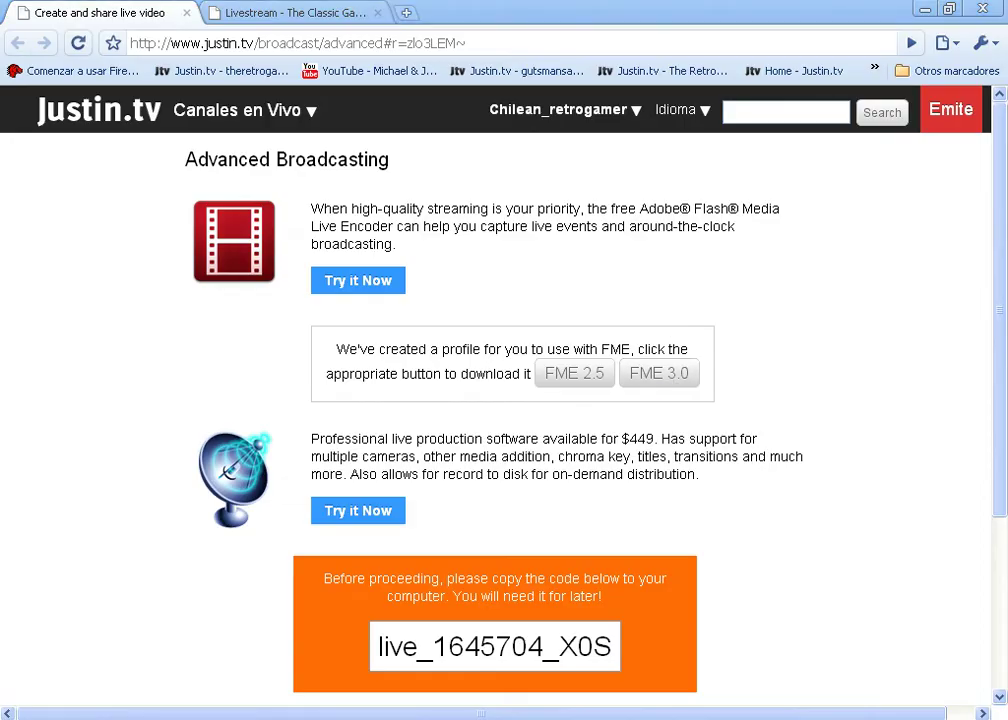
pyautogui.hotkey('alt', 'Tab')
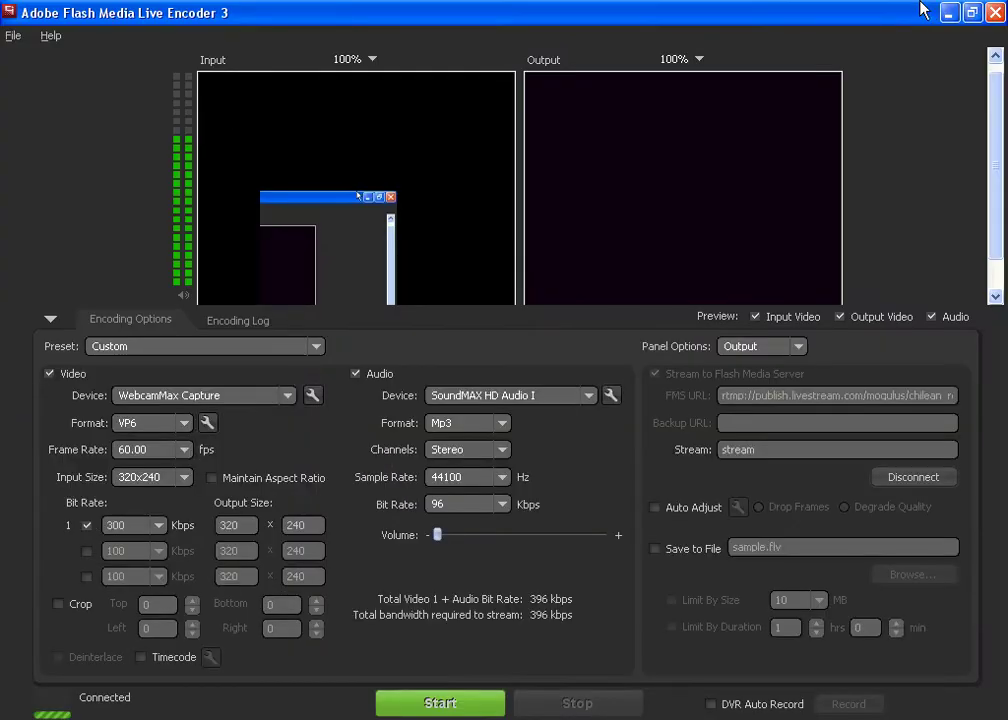